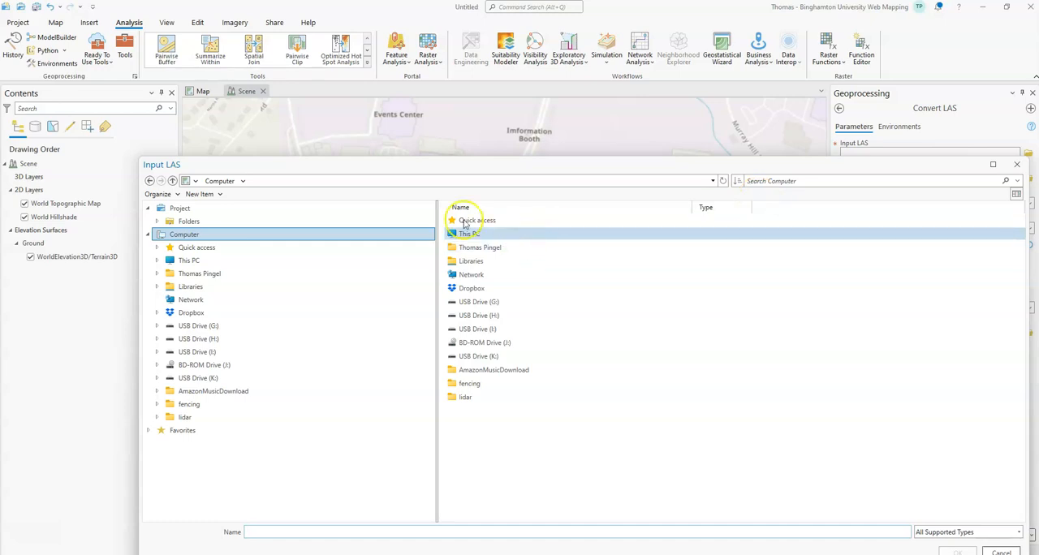
Set the input LAS to USGS_LPC_NY_FEMAR2_Central_2018_D19_e1633n2293.laz from the lidar folder.
double_click(470, 397)
click(475, 220)
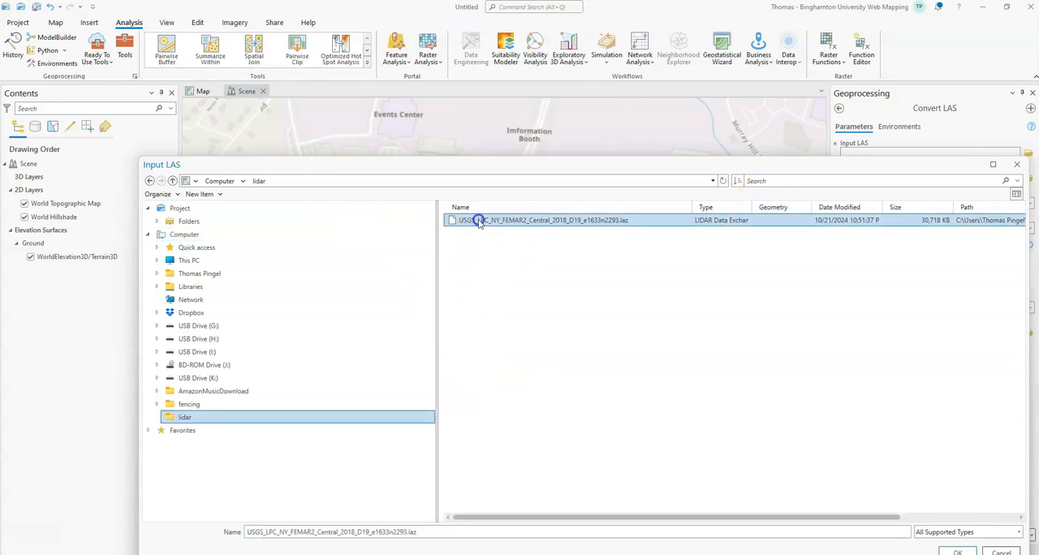
click(946, 549)
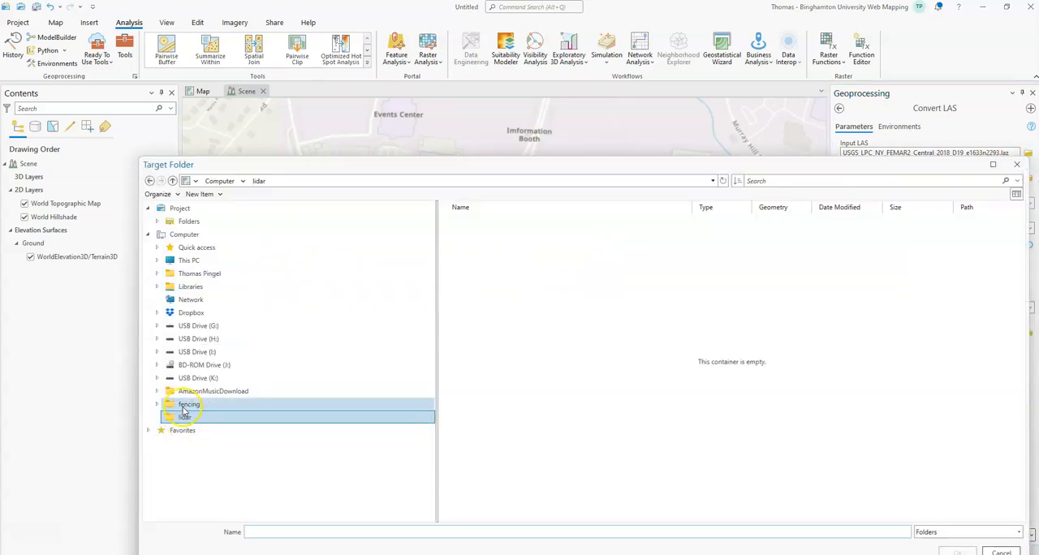
Set the lidar folder under Computer as the target folder for the converted file.
click(184, 405)
click(171, 419)
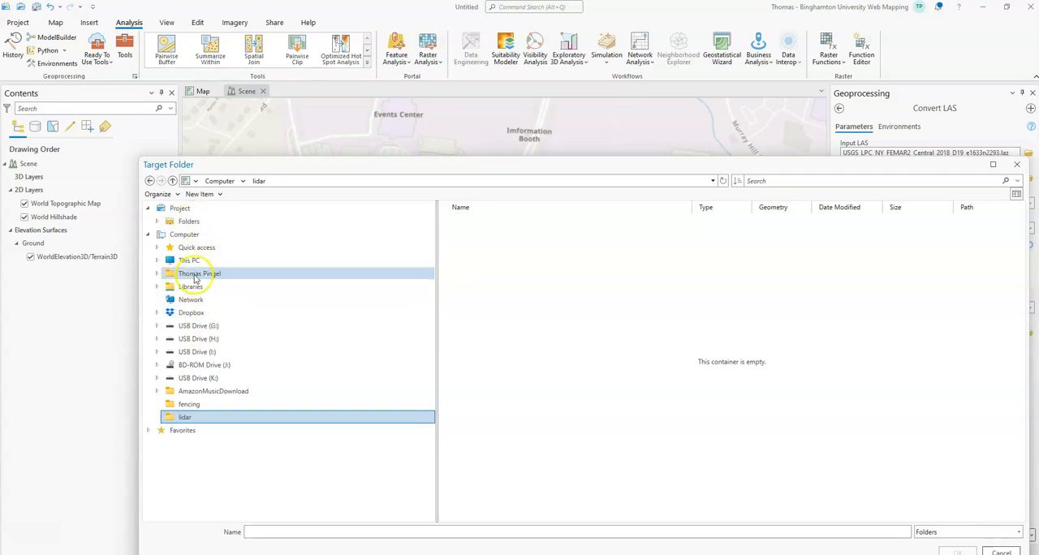
click(182, 234)
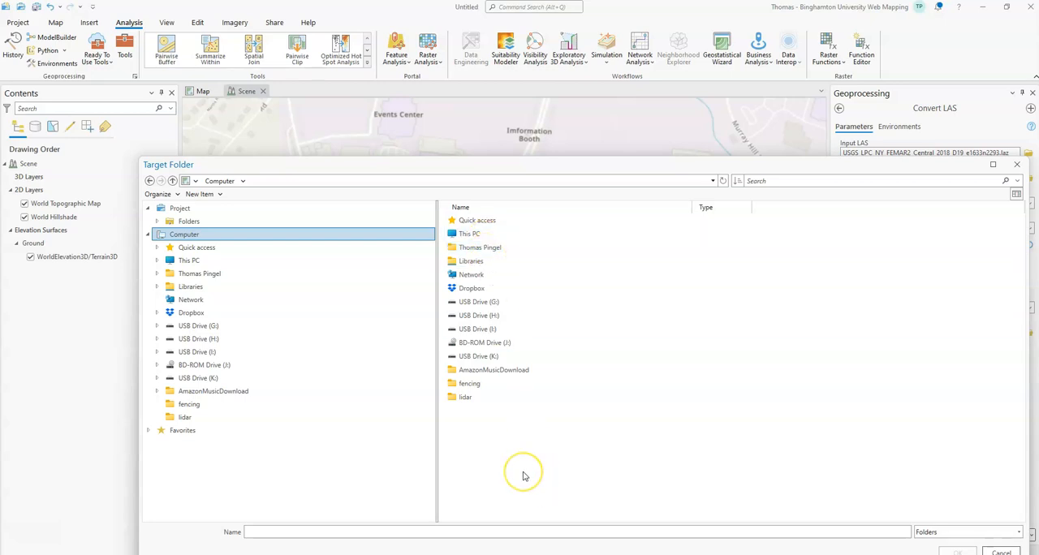
click(489, 397)
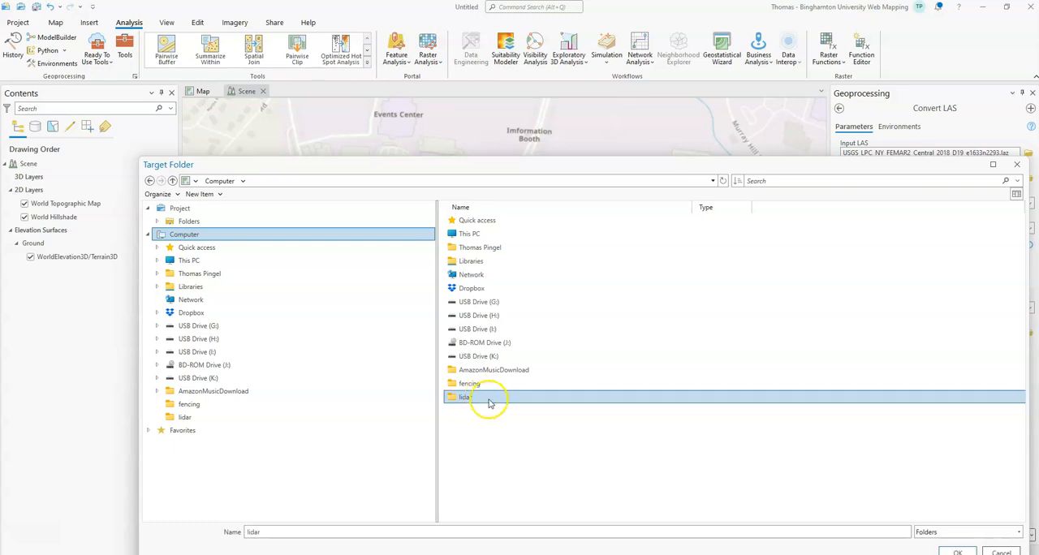
click(958, 552)
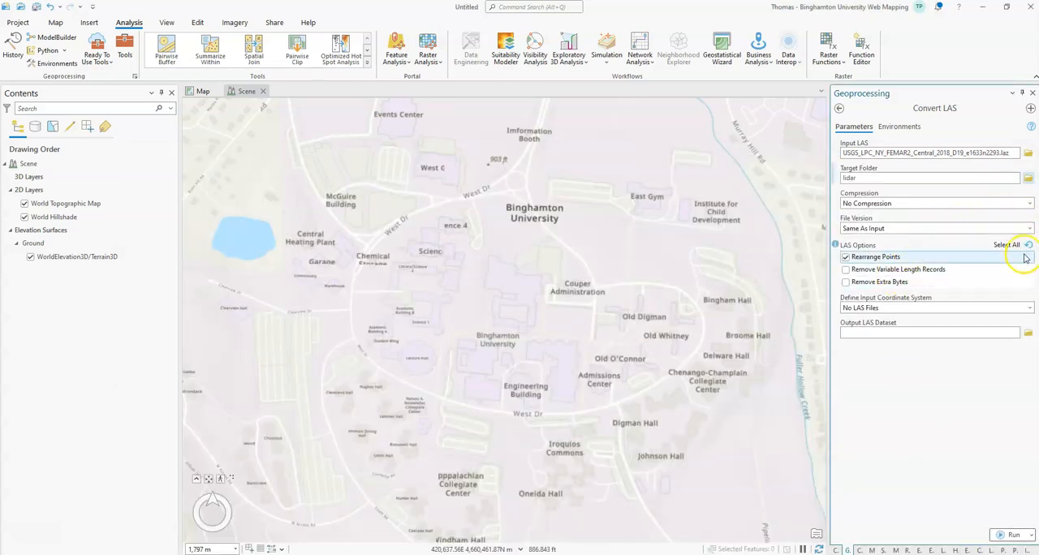
Run Convert LAS with Rearrange Points off and Define Input Coordinate System set to No LAS Files.
click(848, 257)
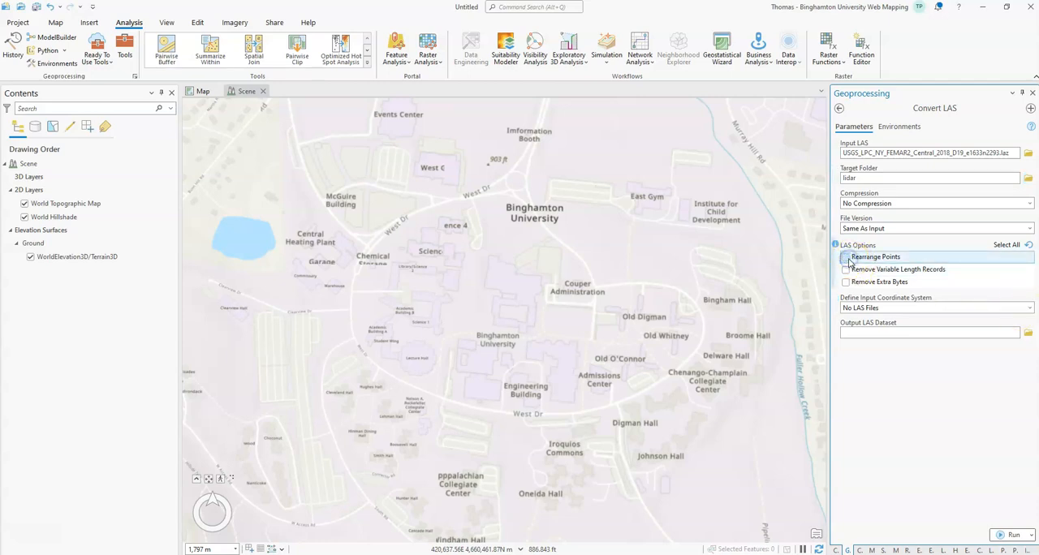
click(1031, 310)
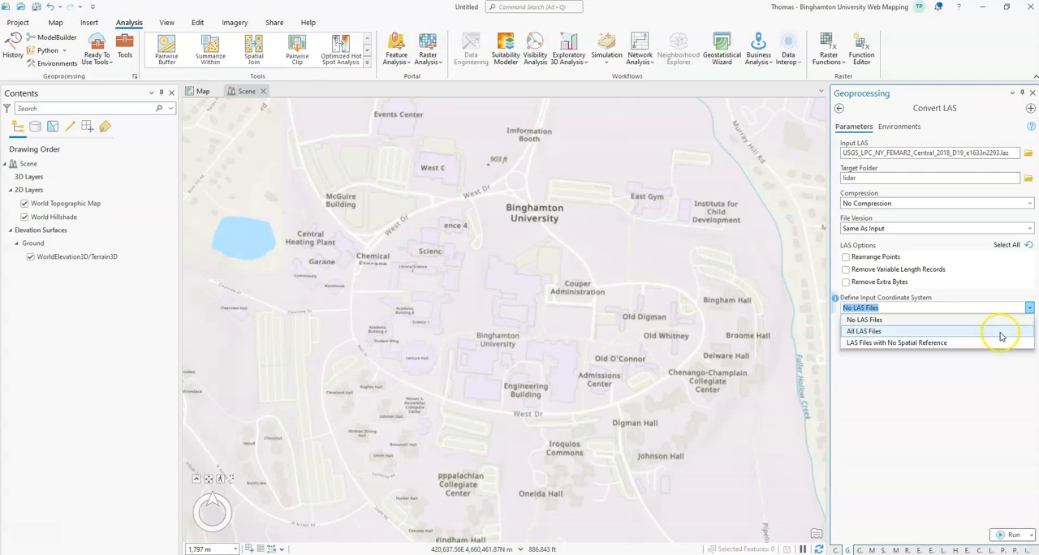
click(999, 324)
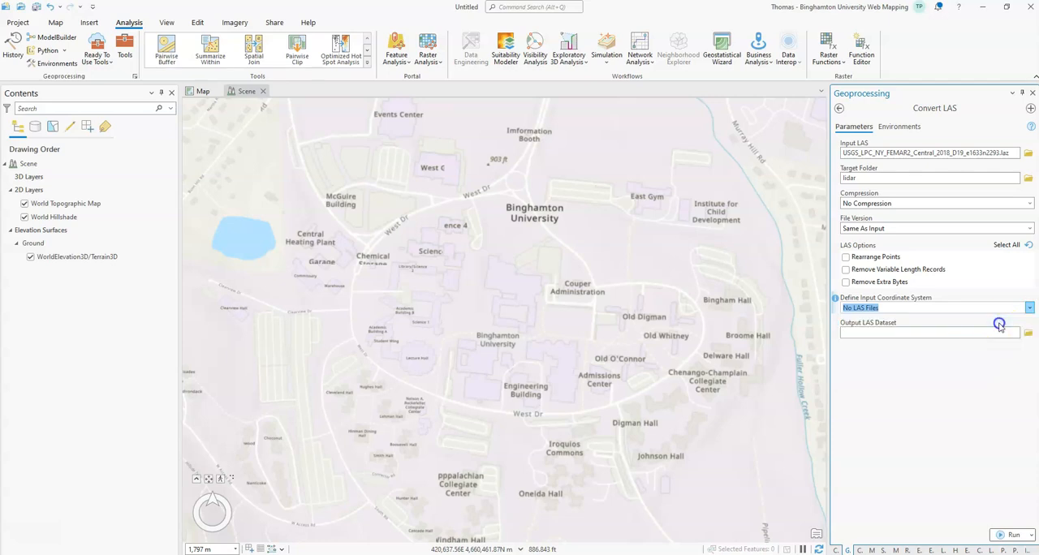
click(1012, 536)
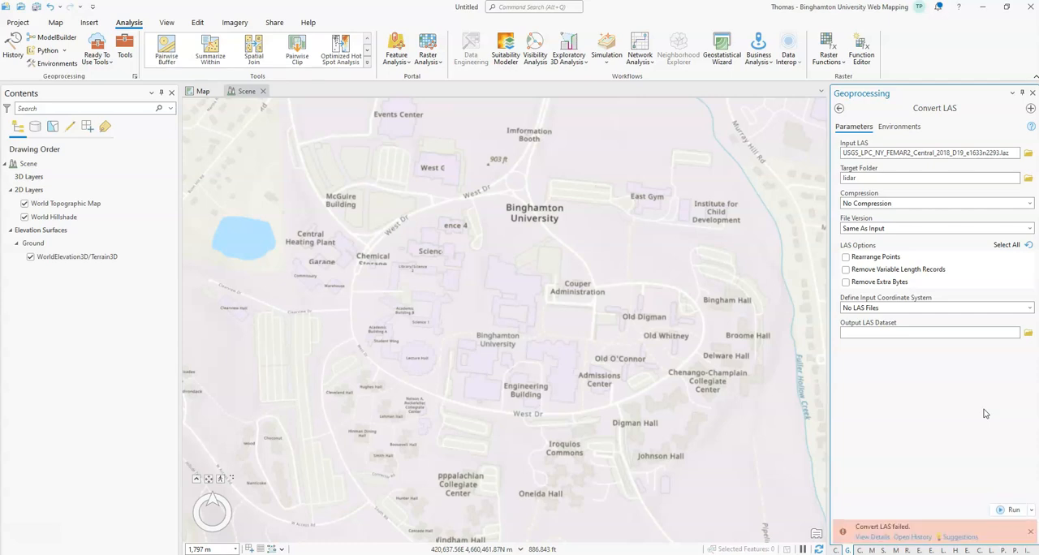
Examine the error messages in the details of the Convert LAS run and close them.
click(873, 537)
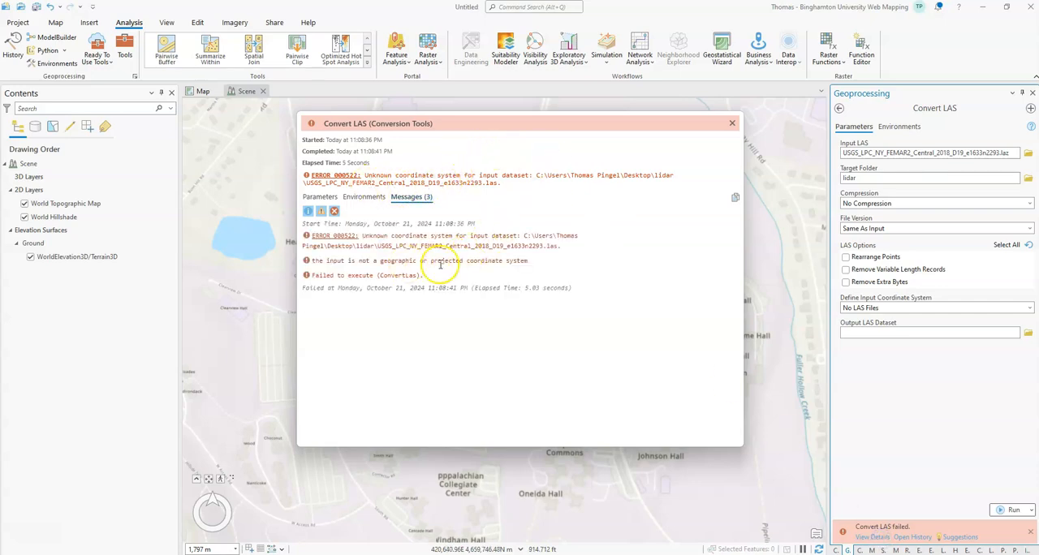
click(732, 125)
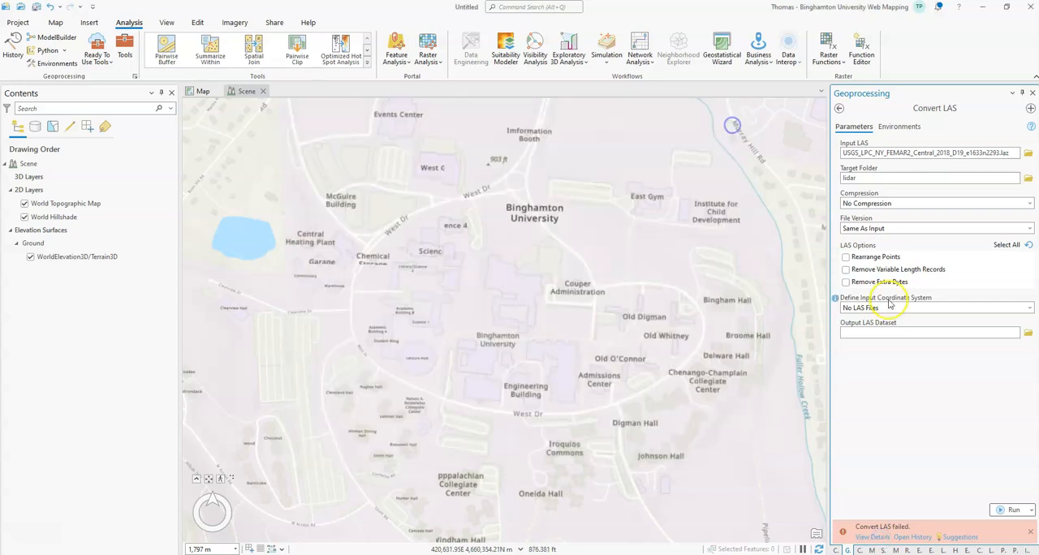
click(819, 315)
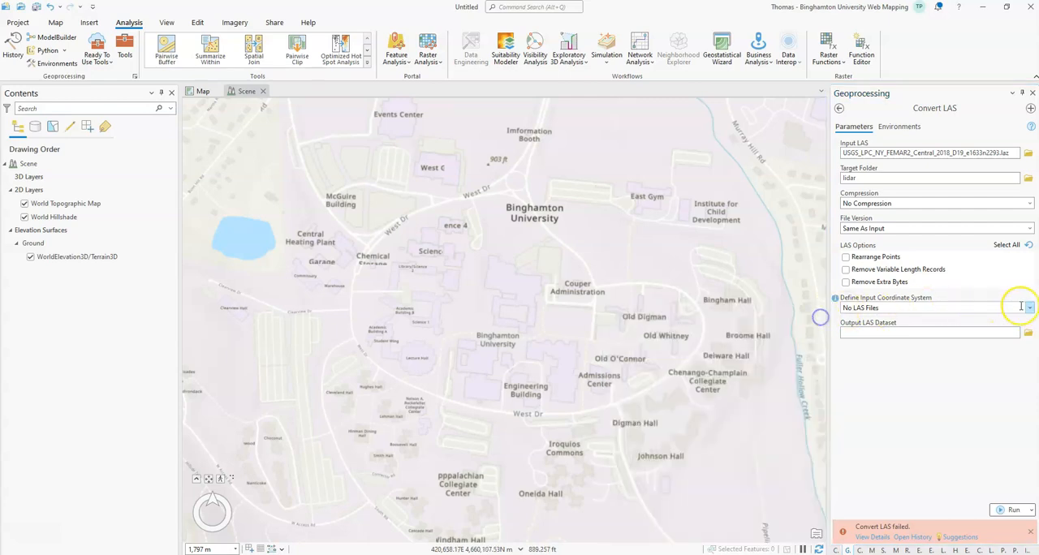
Set Define Input Coordinate System to LAS Files with No Spatial Reference and open the input coordinate system selection.
click(1029, 308)
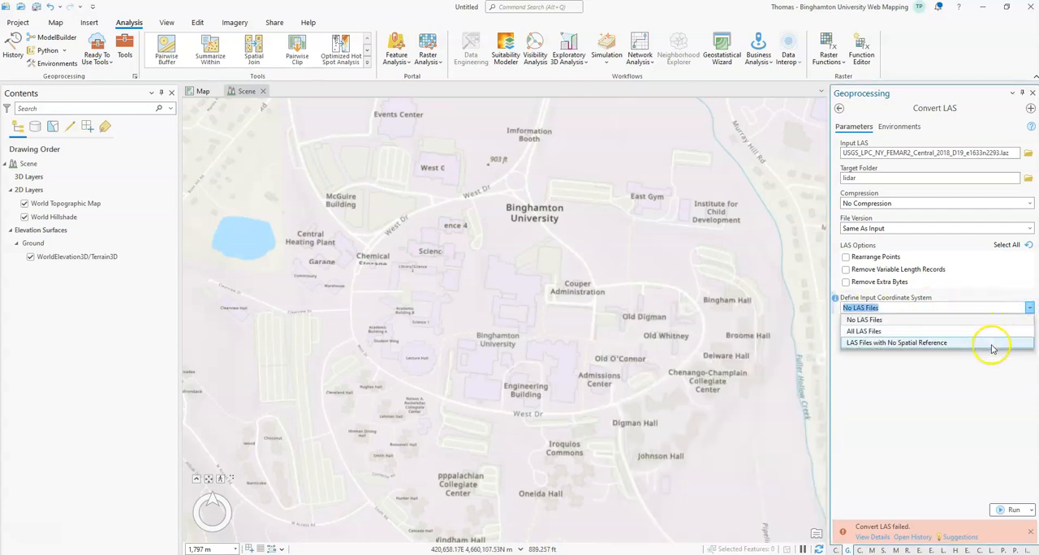
click(990, 342)
click(1028, 333)
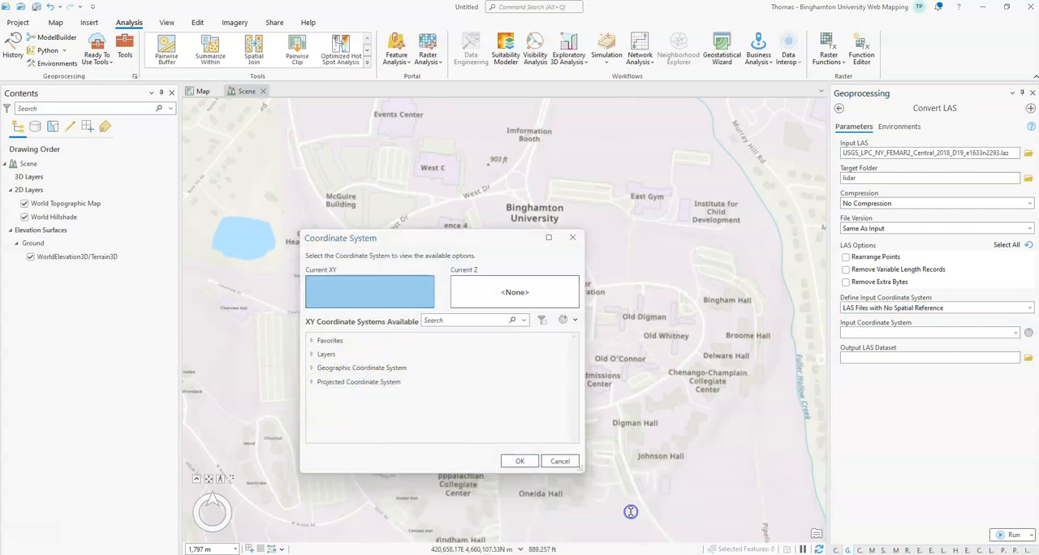
Switch to the TNM Download page in the browser and open the info and metadata page of the e1633n2293 lidar tile.
drag(459, 137, 497, 139)
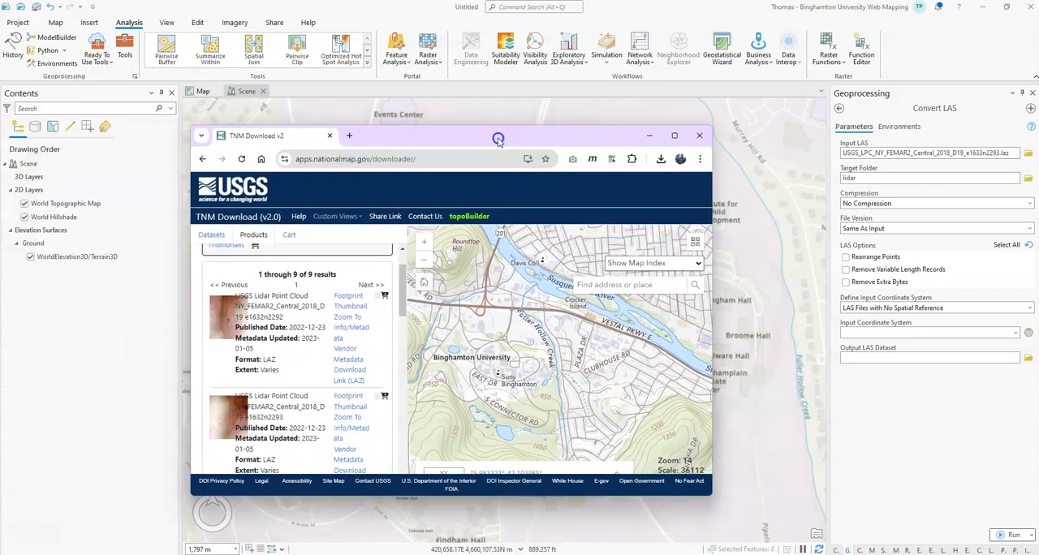
click(670, 132)
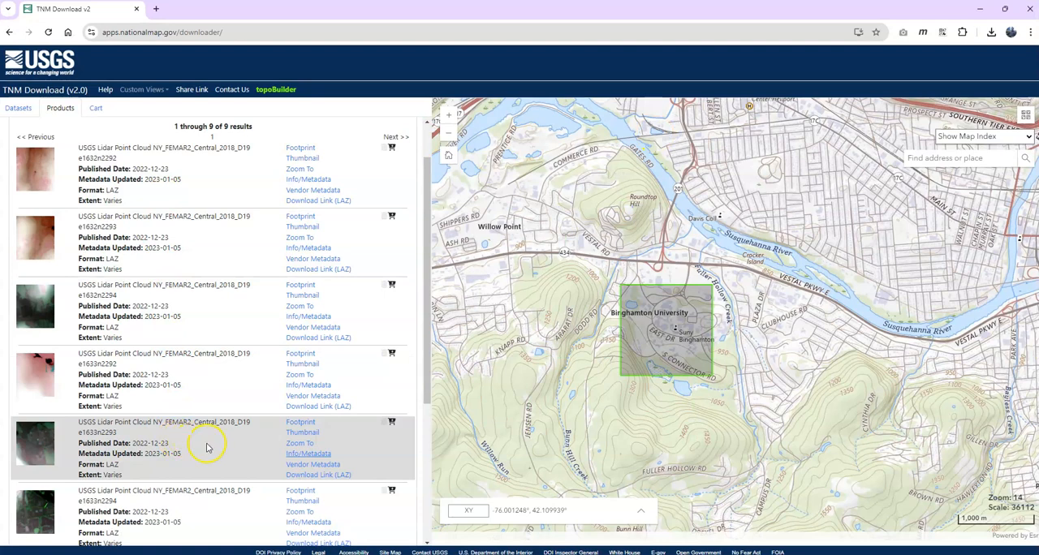
click(300, 456)
scroll(460, 232, down, 5)
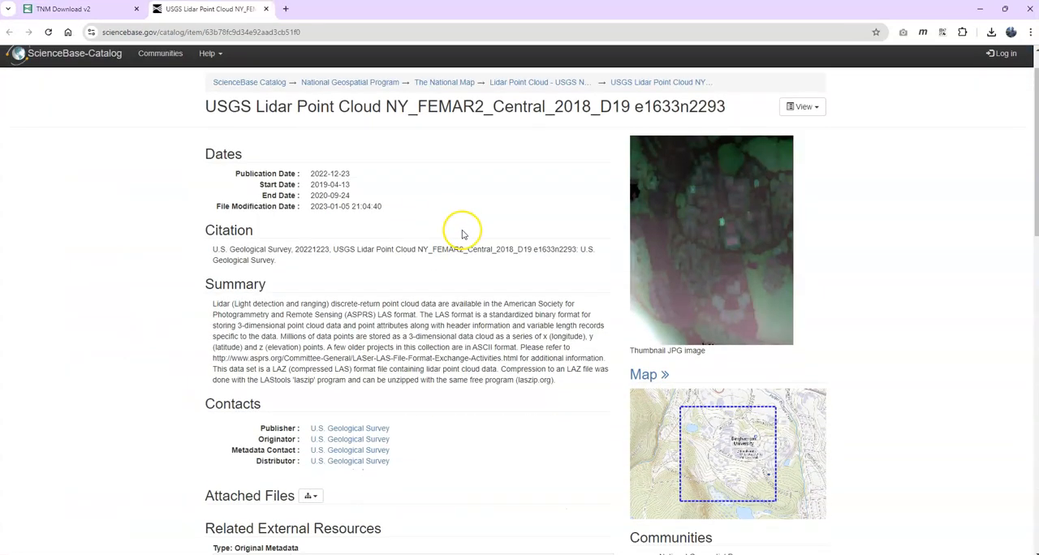
scroll(465, 231, down, 1)
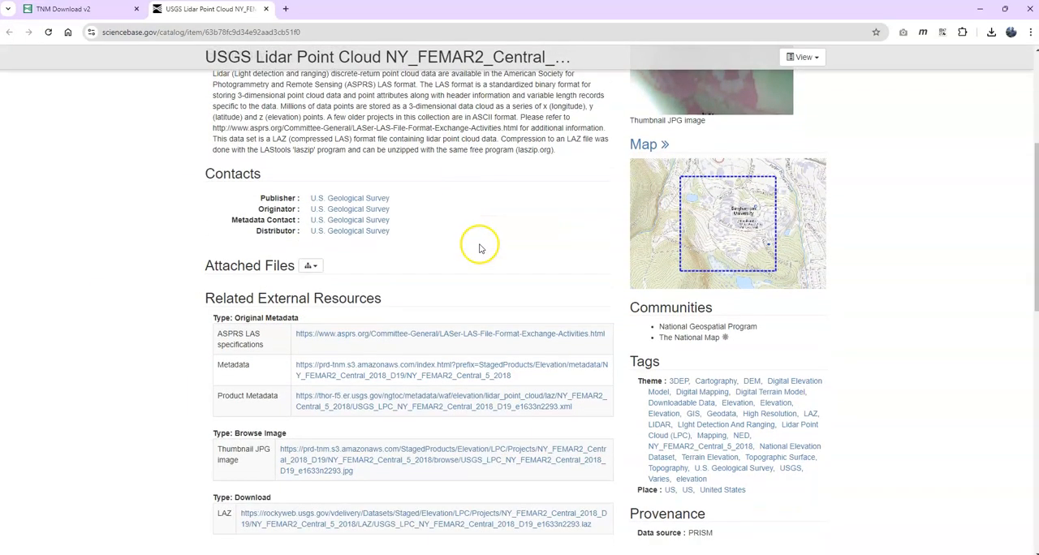
Open the tile's product metadata XML and examine its vertical datum and horizontal map projection.
click(399, 365)
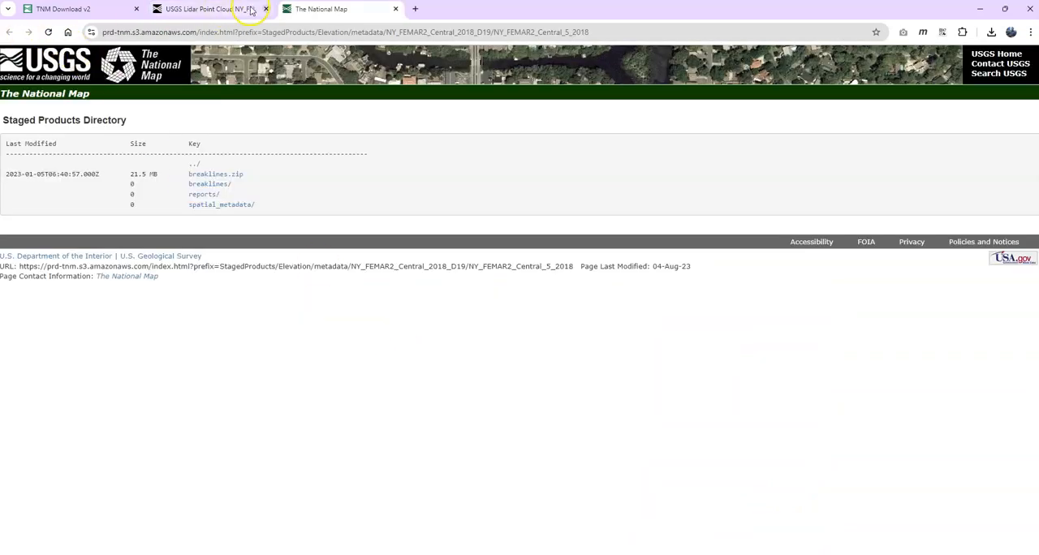
click(397, 9)
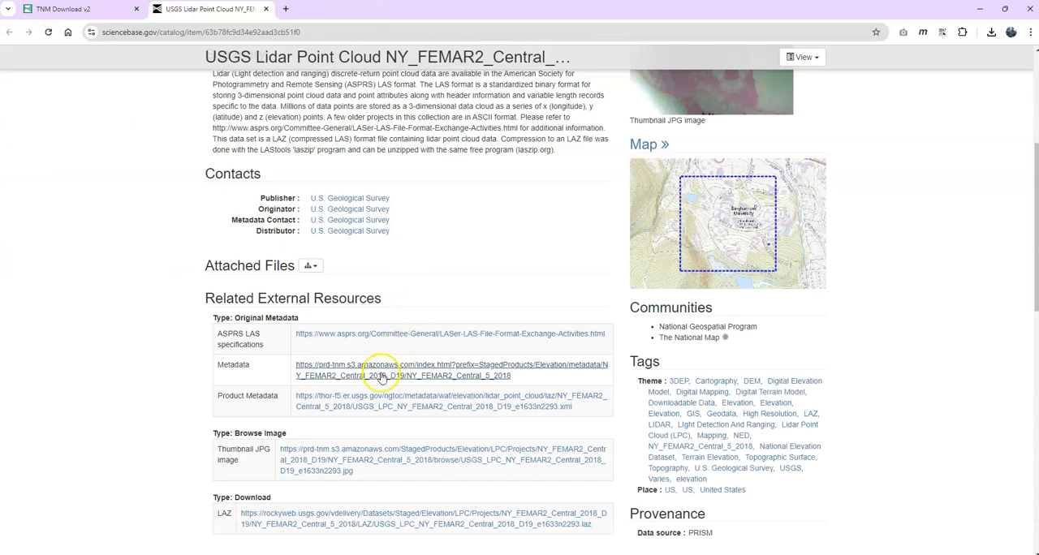
click(361, 405)
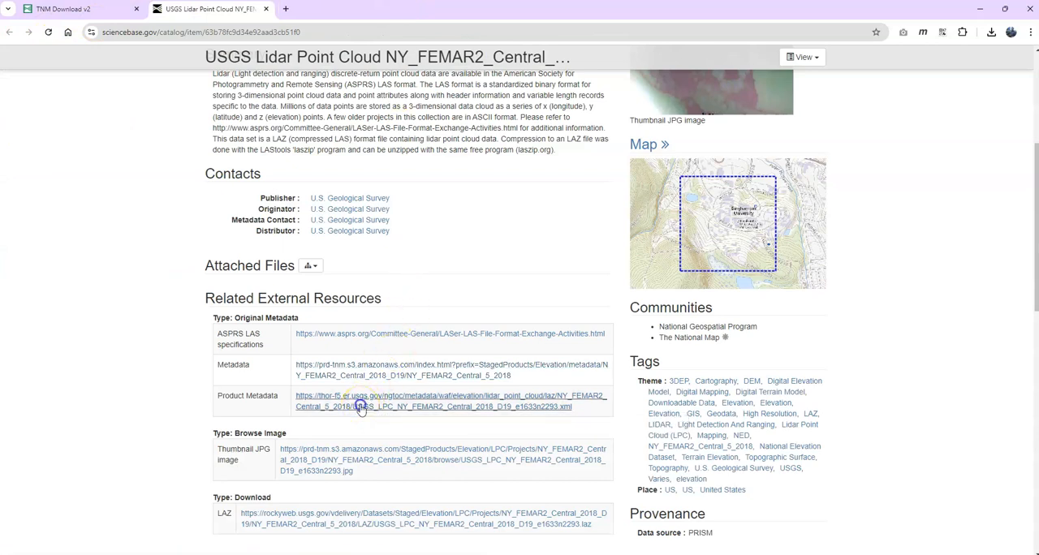
scroll(318, 168, down, 3)
scroll(317, 168, down, 10)
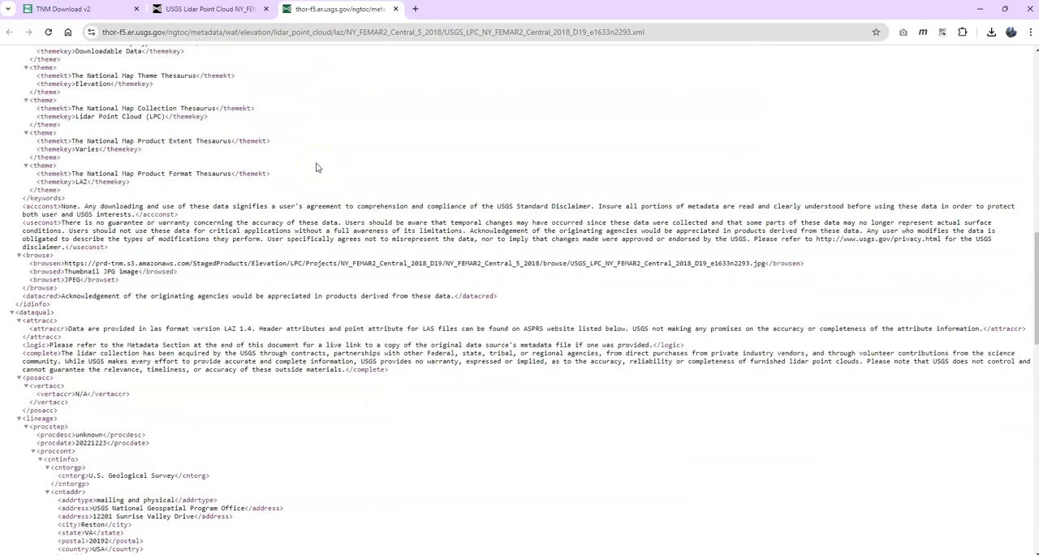
scroll(318, 168, down, 3)
scroll(317, 169, down, 3)
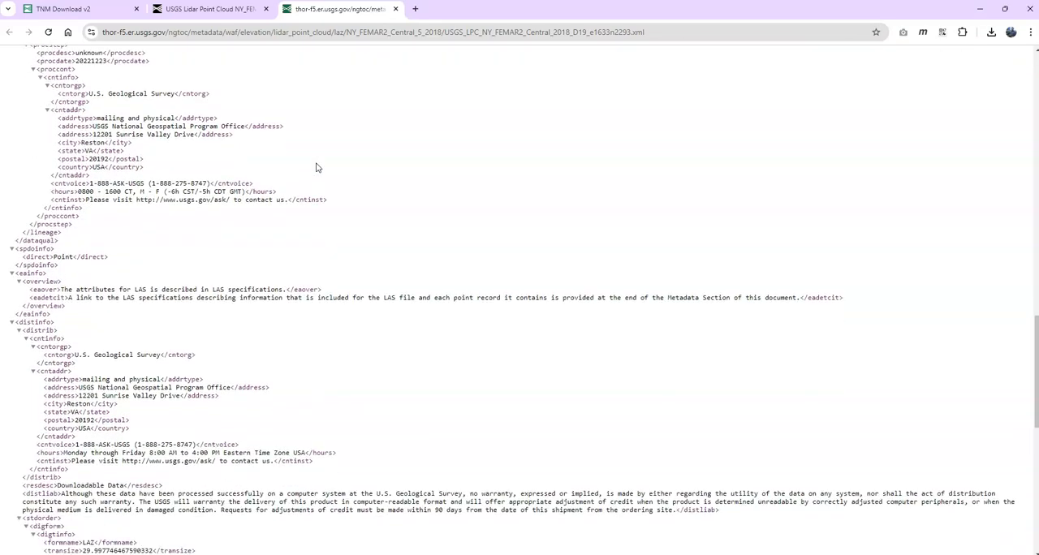
scroll(317, 168, down, 4)
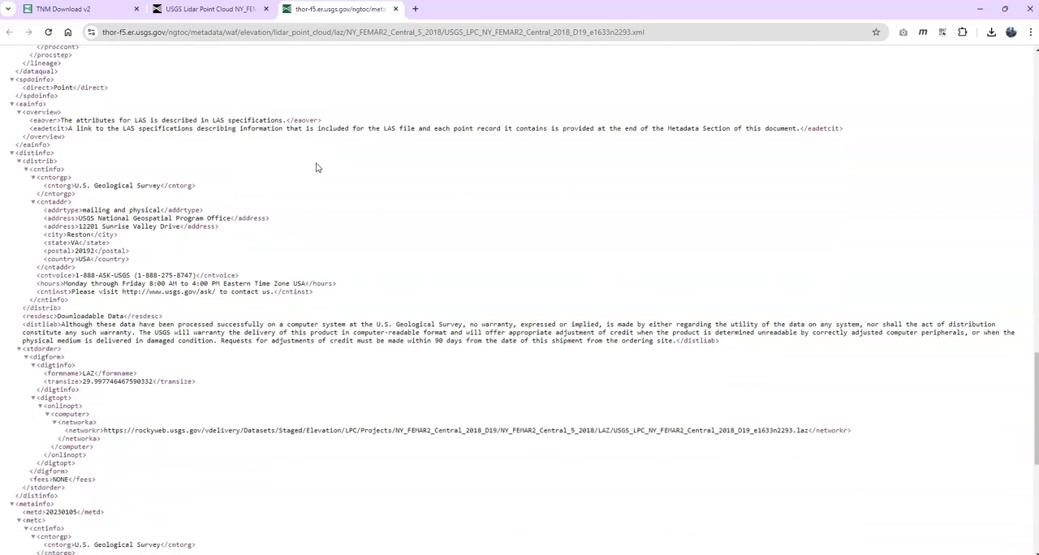
scroll(317, 168, down, 1)
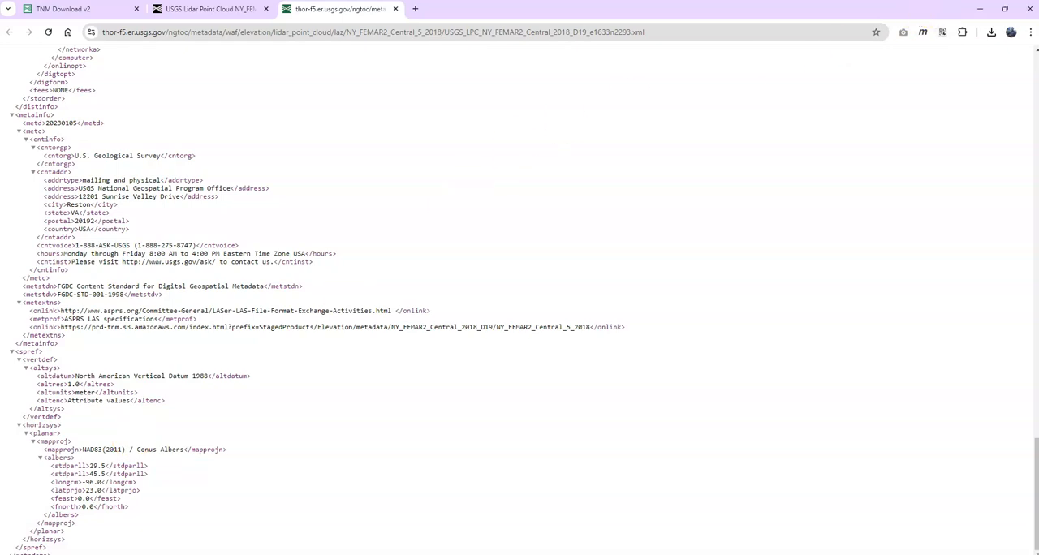
Switch back to ArcGIS Pro and set the XY coordinate system to NAD 1983 (2011) Contiguous USA Albers from the continental North America projected systems.
click(980, 9)
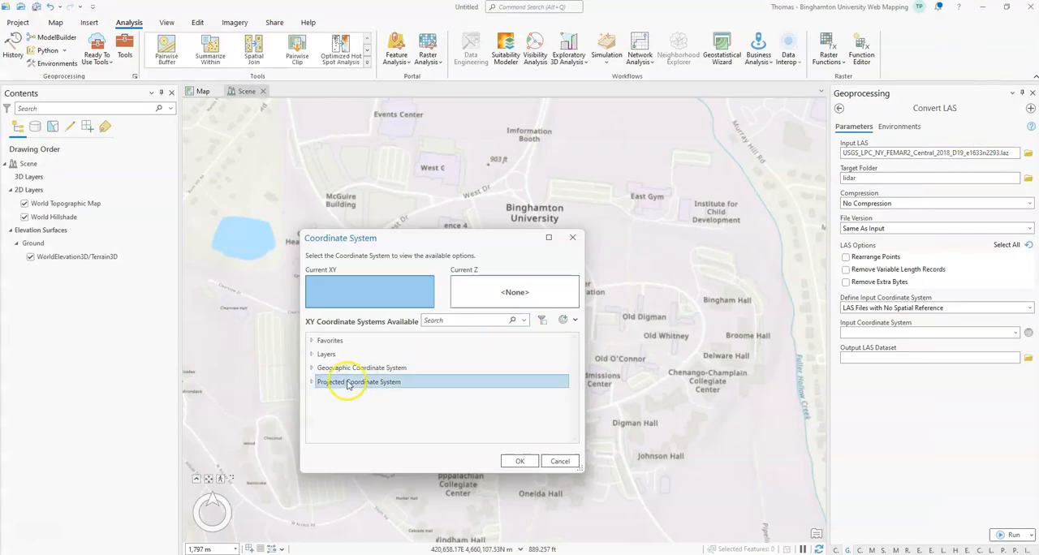
click(312, 384)
scroll(417, 383, down, 5)
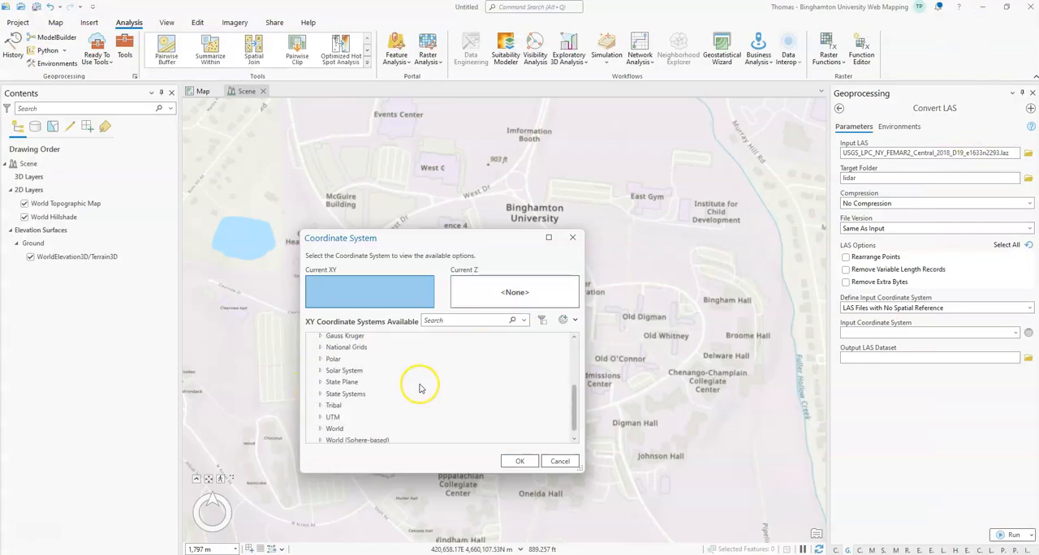
scroll(397, 414, up, 3)
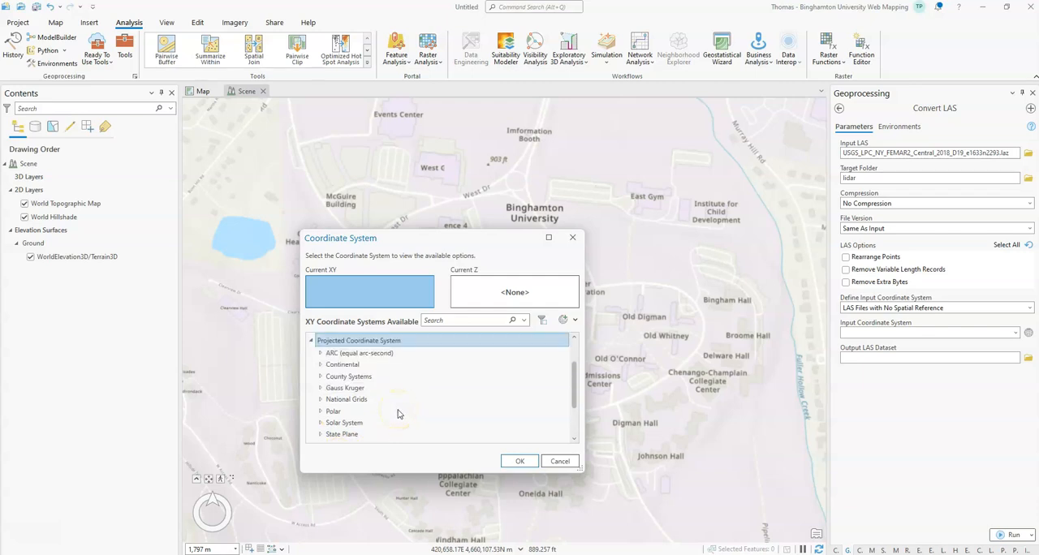
click(321, 364)
scroll(431, 388, down, 1)
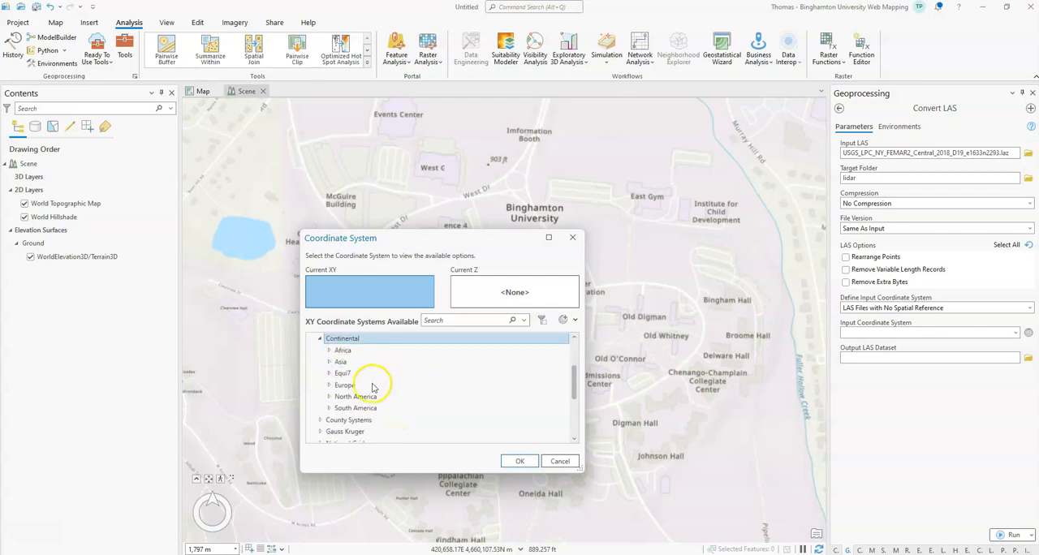
click(331, 396)
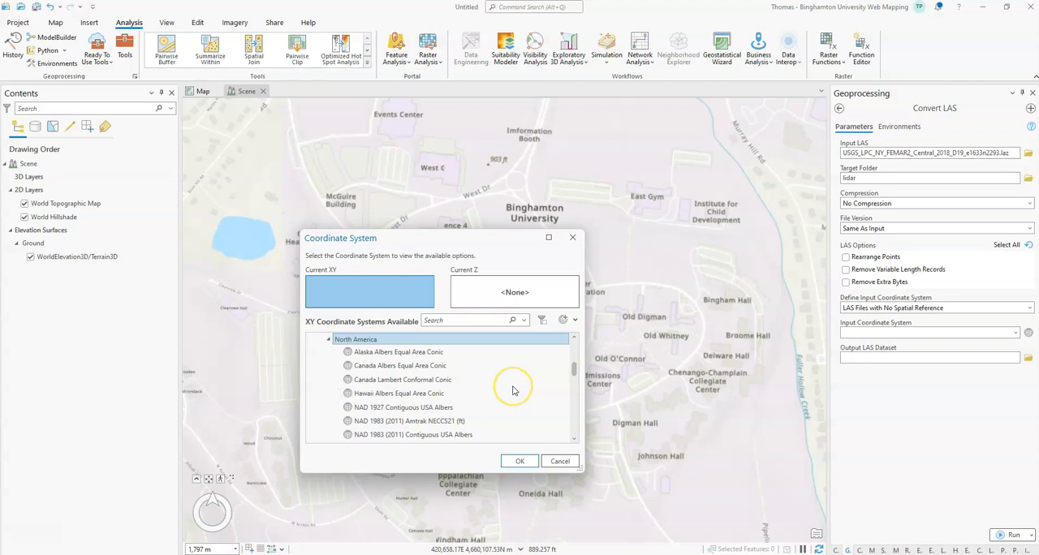
scroll(512, 390, down, 1)
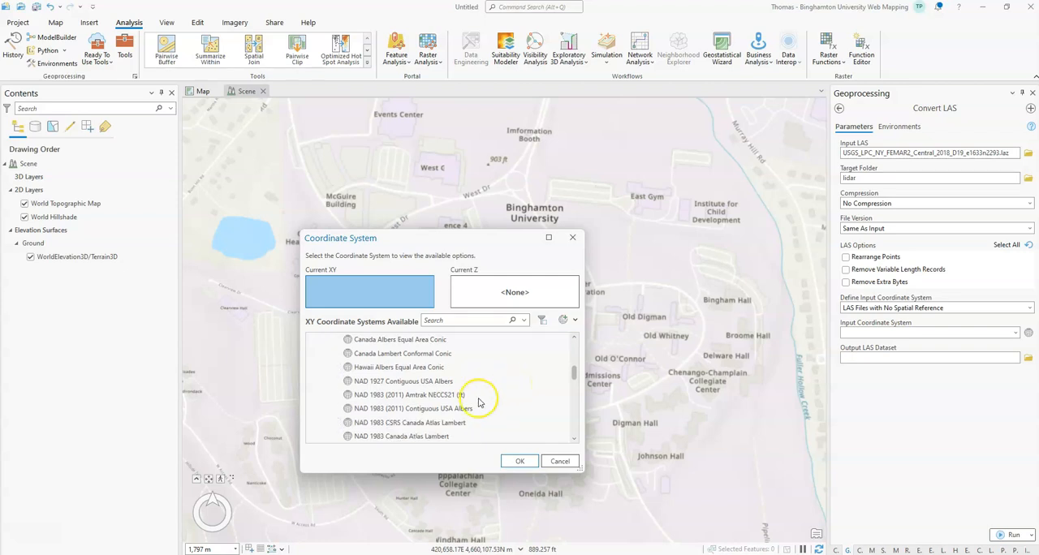
click(406, 409)
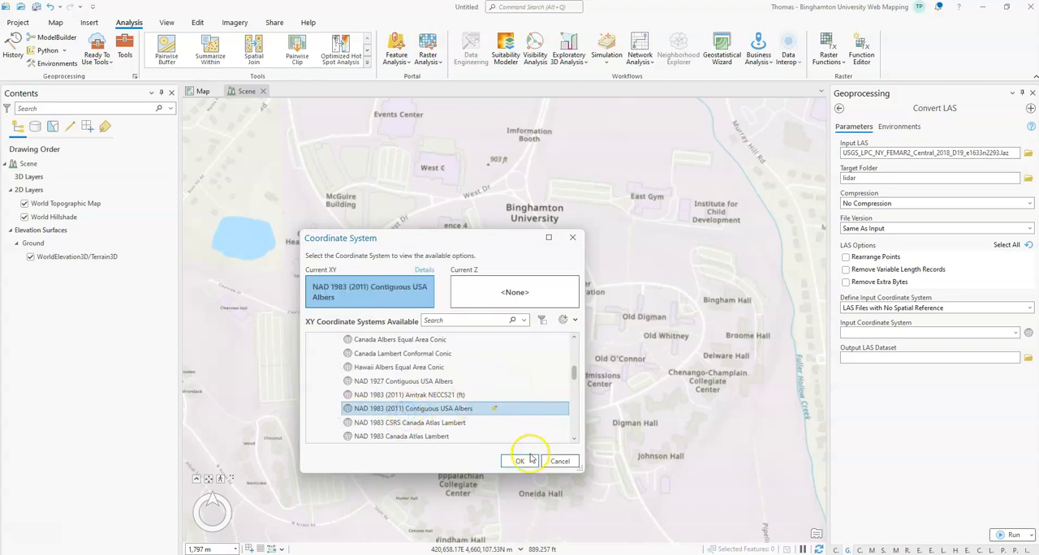
Set the vertical coordinate system to NAVD88 height (m) from the gravity-related North America systems and accept the coordinate system selection.
click(518, 294)
click(311, 381)
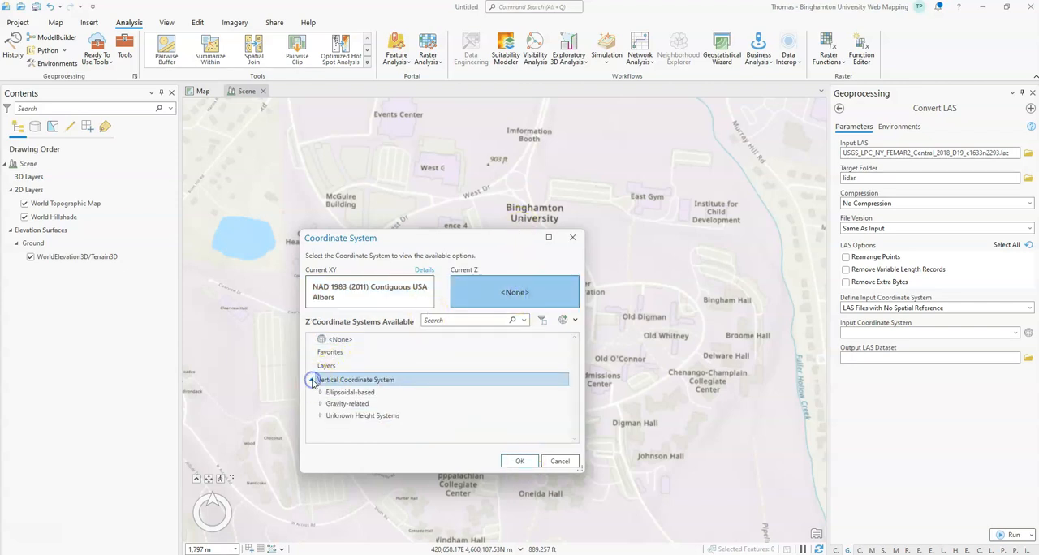
click(320, 405)
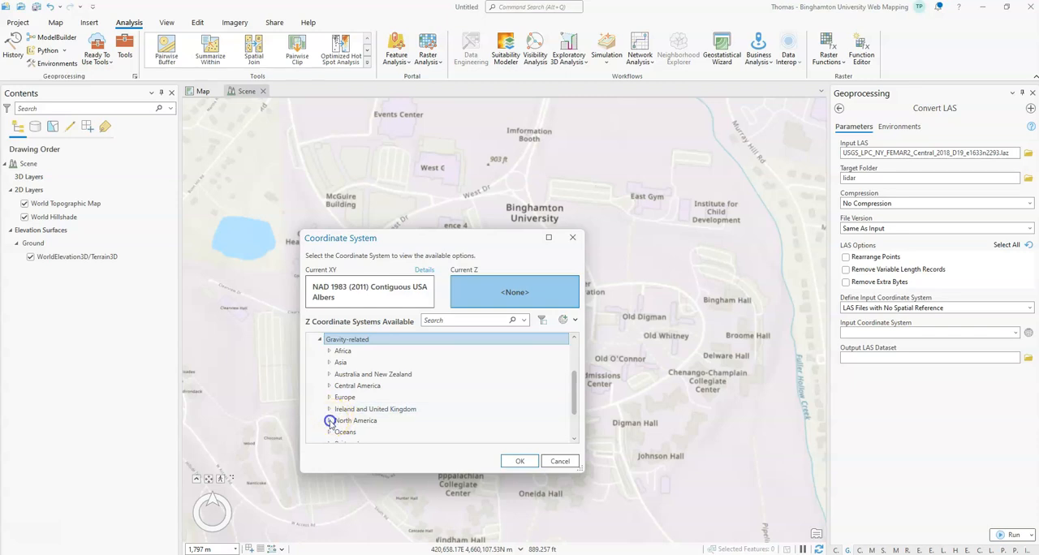
click(329, 418)
scroll(487, 410, down, 10)
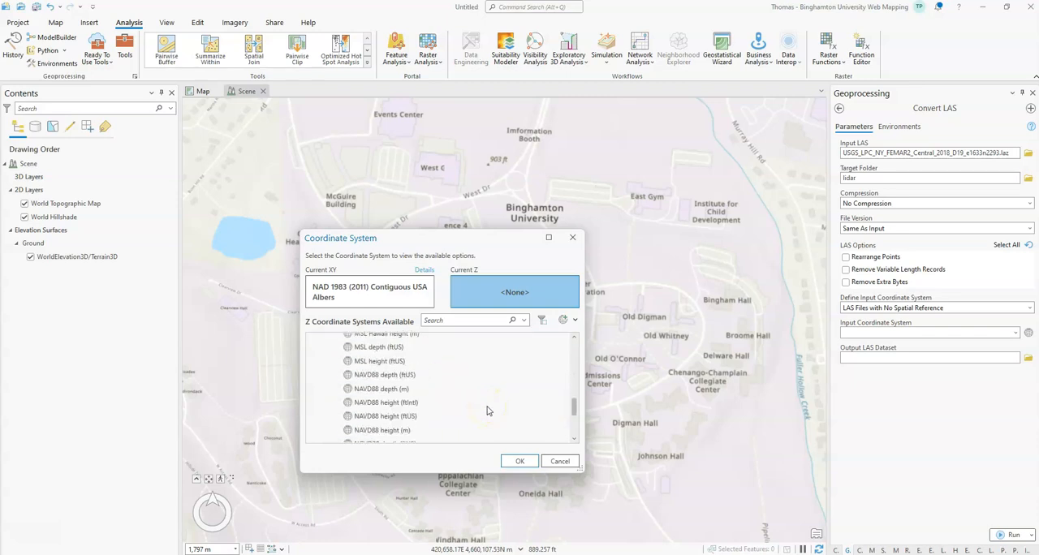
click(410, 430)
click(522, 460)
Try to run Convert LAS with the chosen coordinate systems and open the run's details.
click(1002, 534)
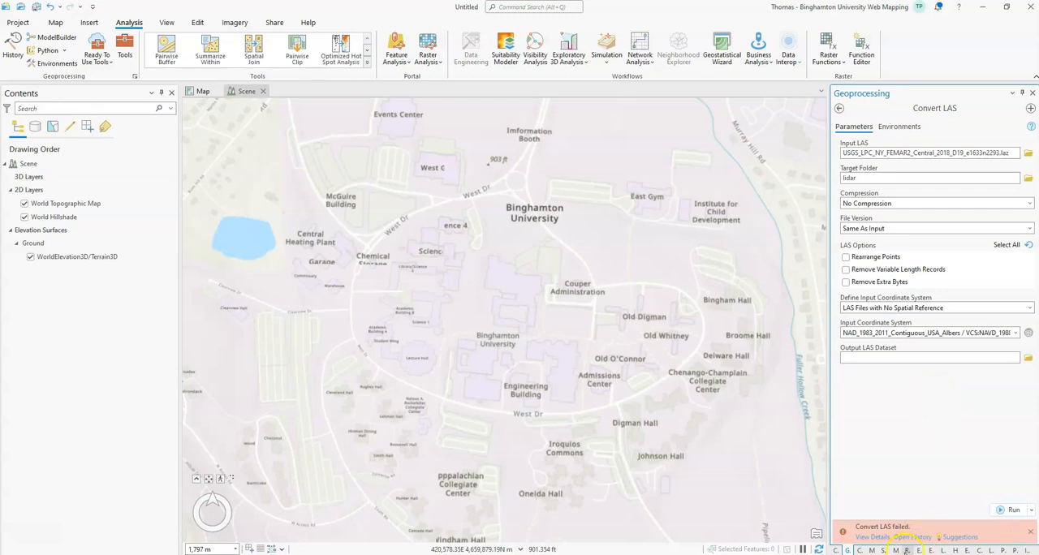
click(872, 536)
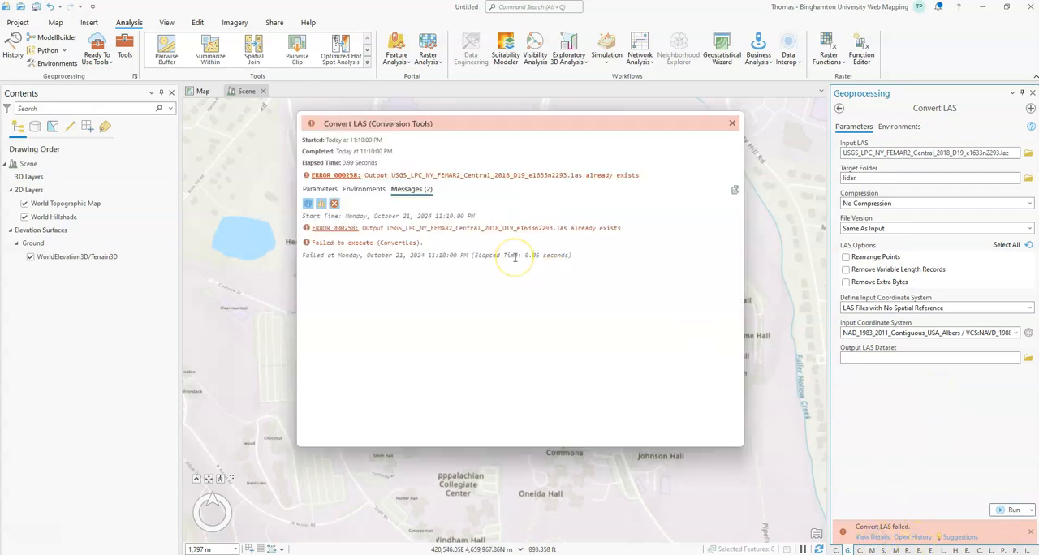
Switch to the lidar folder in File Explorer and delete the existing USGS_LPC_NY_FEMAR2_Central_2018_D19_e1633n2293.las file.
mouse_move(484, 554)
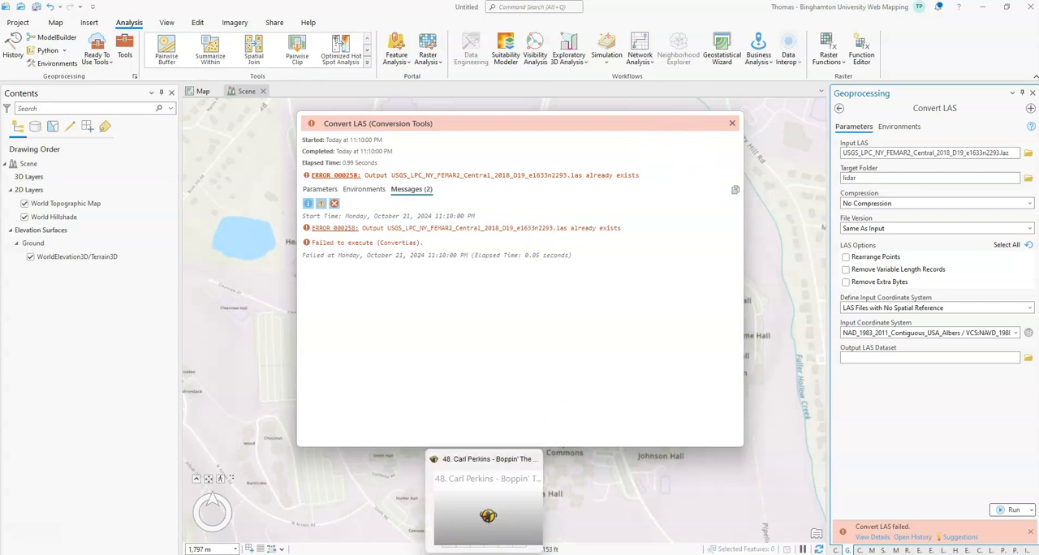
mouse_move(388, 554)
click(465, 525)
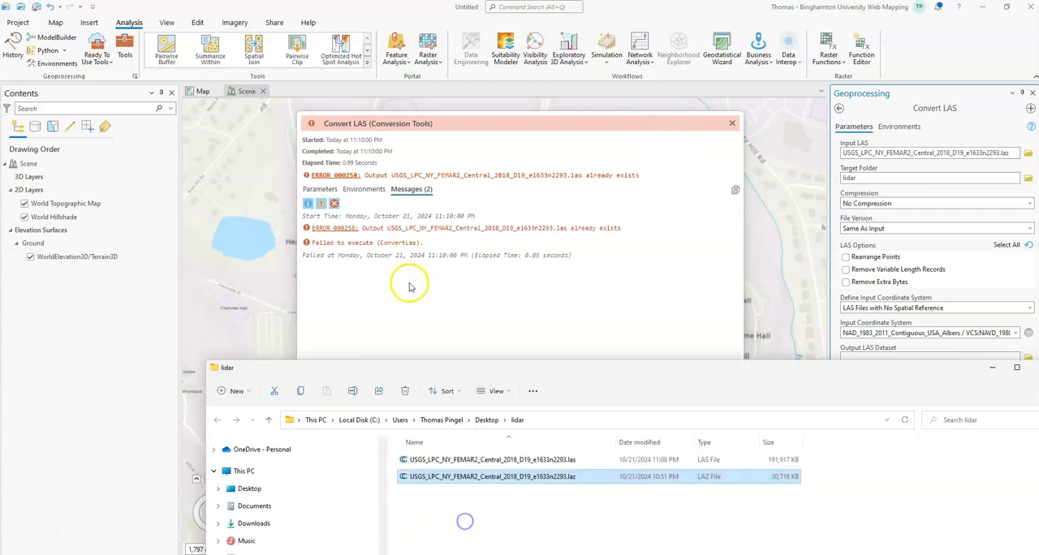
click(466, 460)
key(Delete)
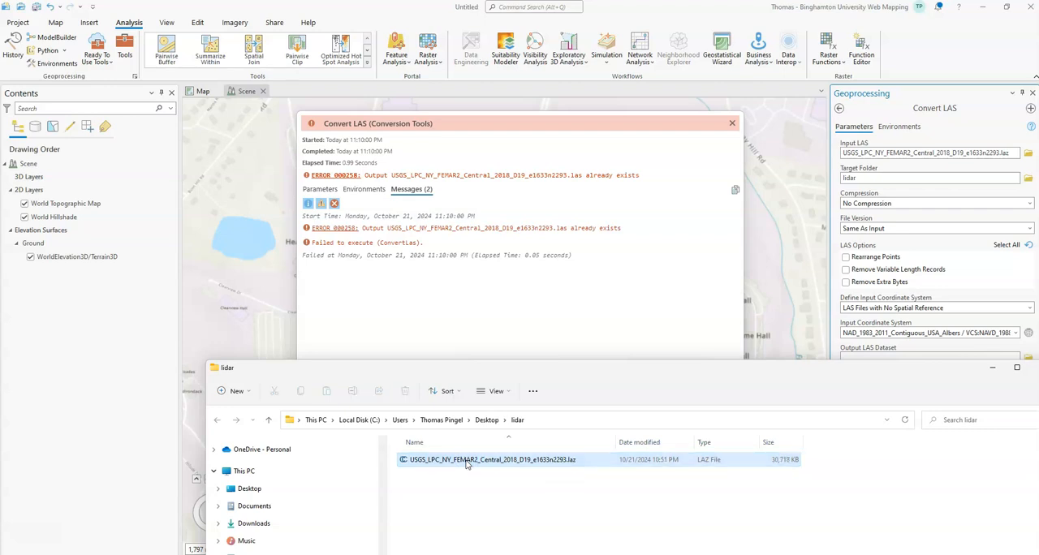
Return to ArcGIS Pro, close the run details and run Convert LAS again.
click(733, 124)
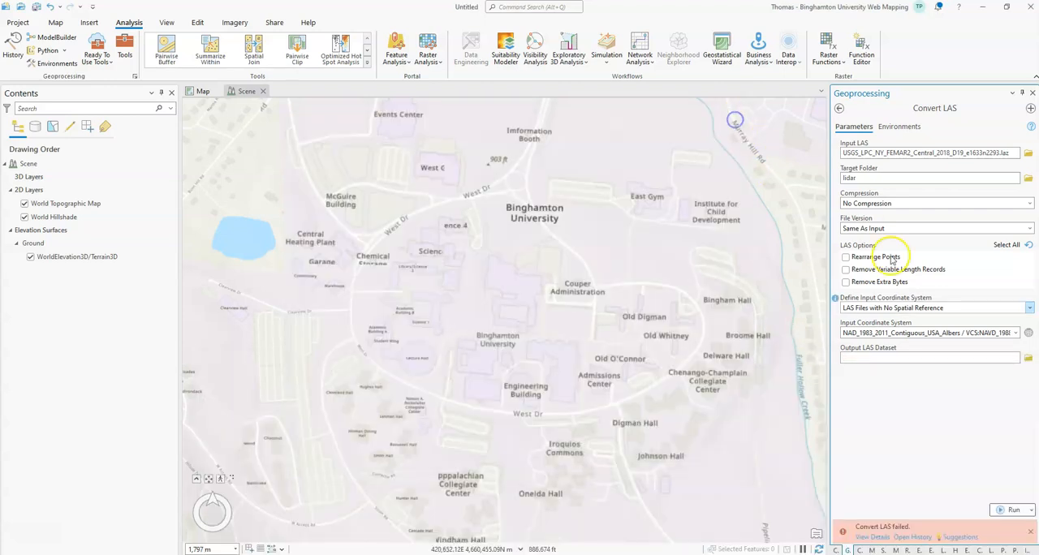
mouse_move(1009, 506)
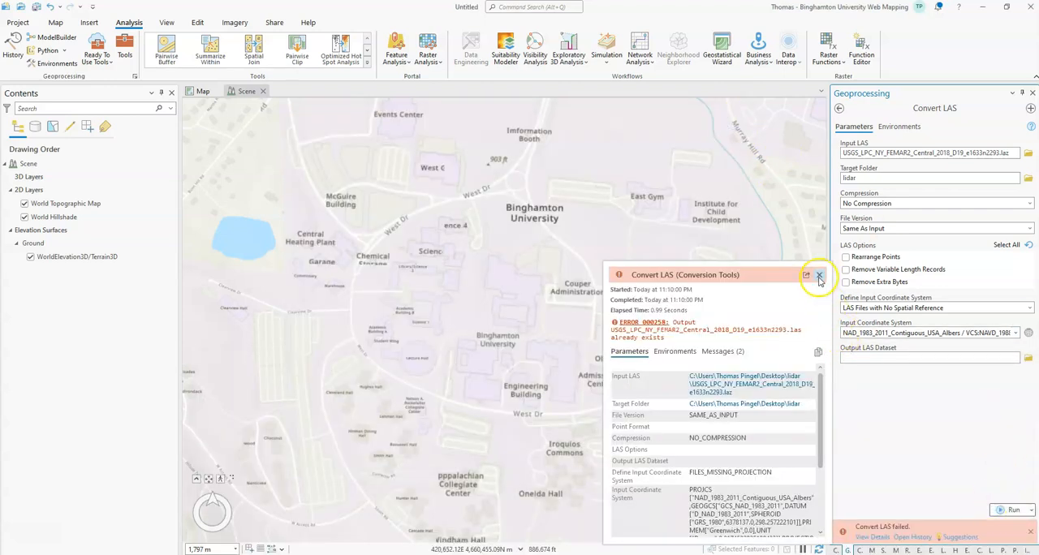
click(820, 275)
click(1011, 510)
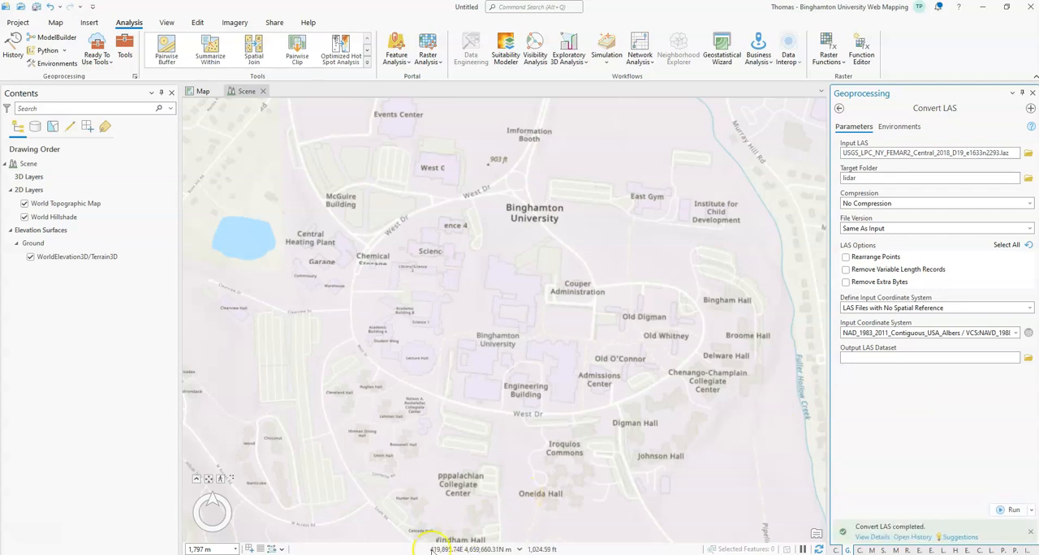
Add the converted USGS_LPC_NY_FEMAR2_Central_2018_D19_e1633n2293.las from the File Explorer lidar folder to the ArcGIS Pro scene.
mouse_move(430, 550)
click(453, 517)
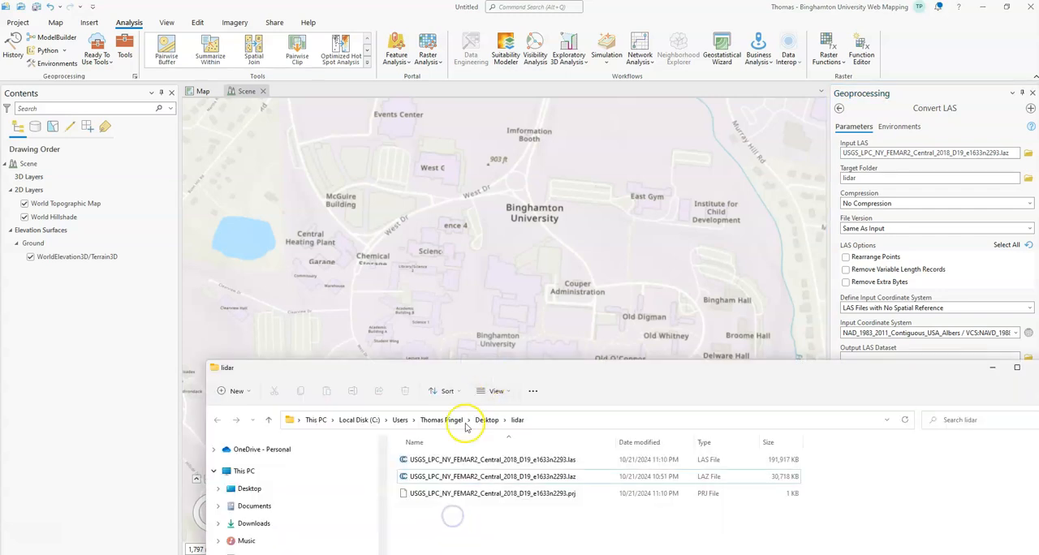
click(459, 459)
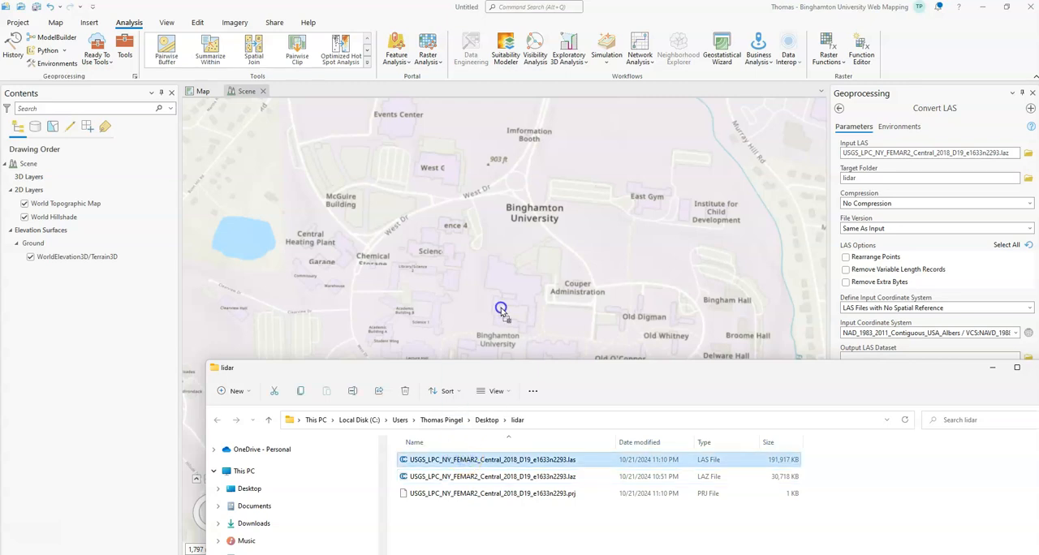
drag(501, 311, 502, 312)
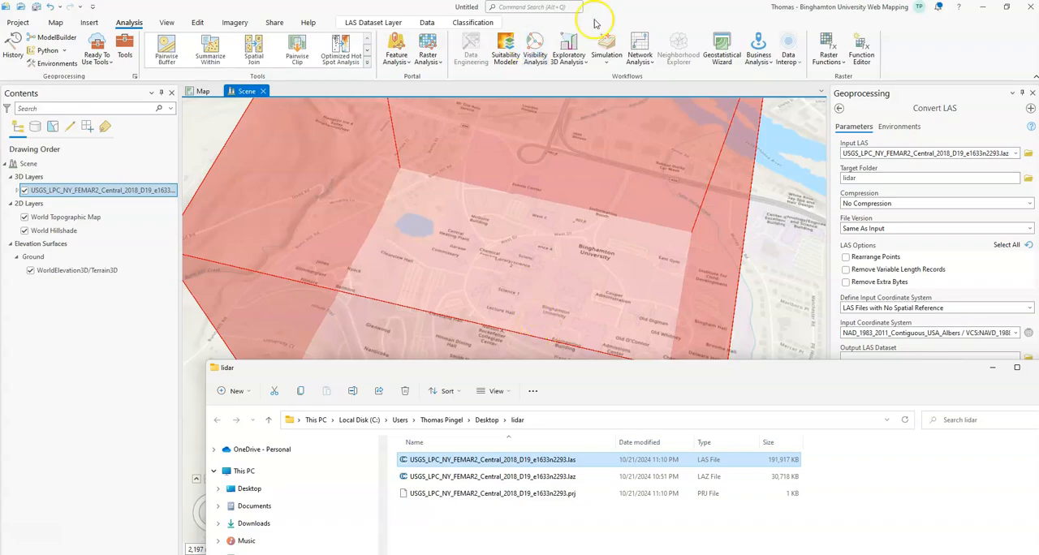
click(639, 9)
Open the LAS layer's symbology and draw its points using Classification.
scroll(527, 403, up, 1)
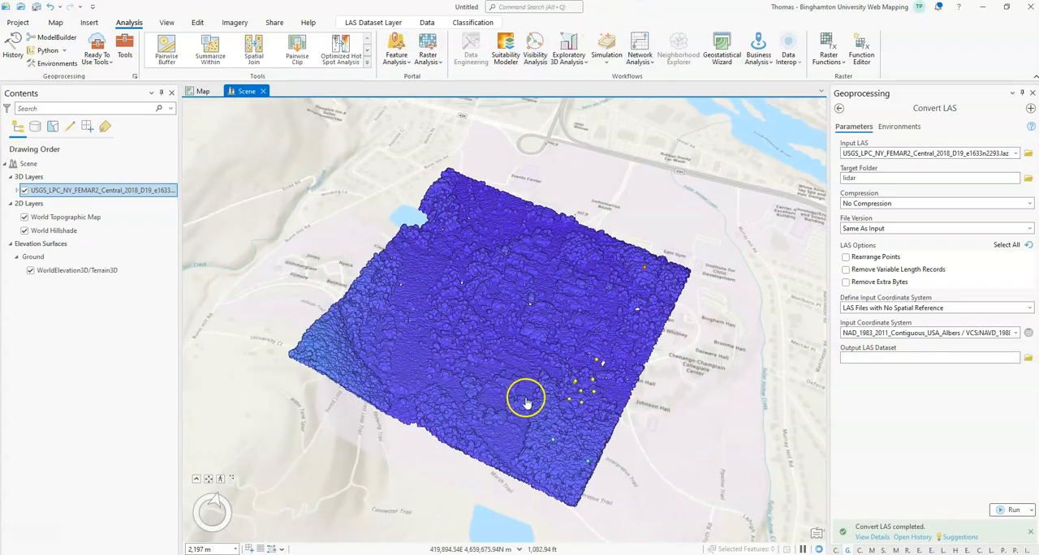
scroll(526, 402, up, 4)
middle_drag(464, 436, 250, 328)
drag(549, 449, 417, 348)
click(472, 21)
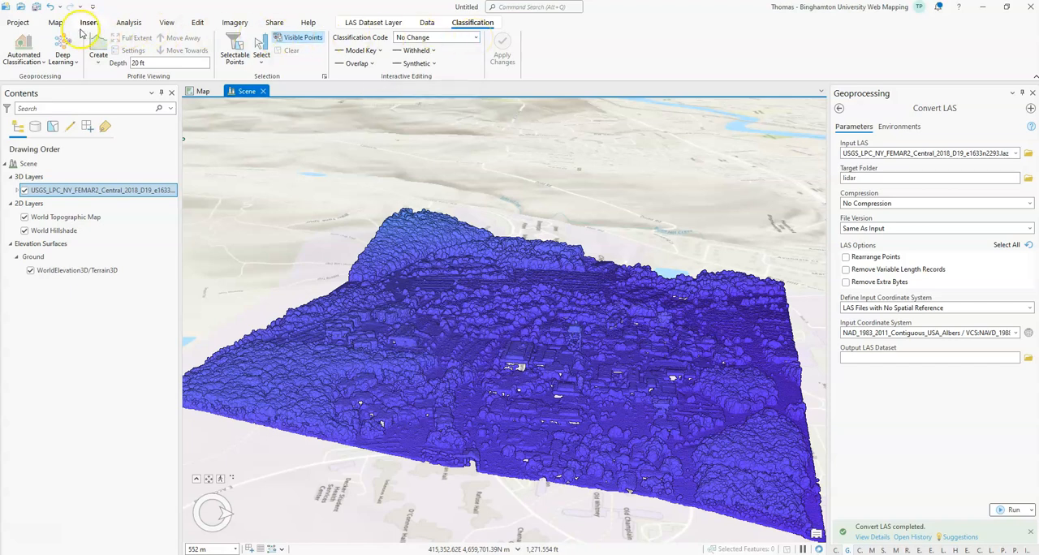
click(56, 22)
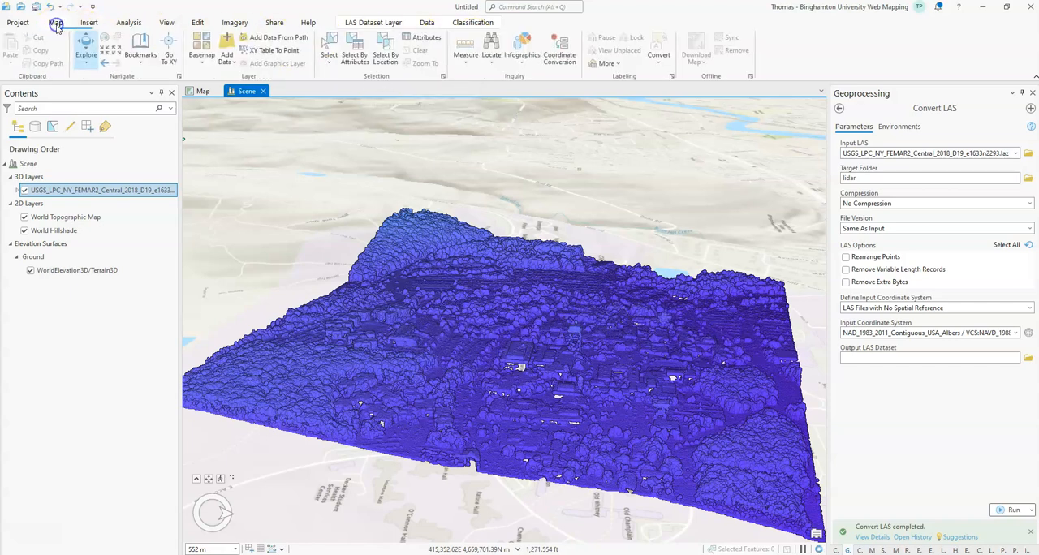
right_click(86, 181)
click(68, 189)
right_click(68, 189)
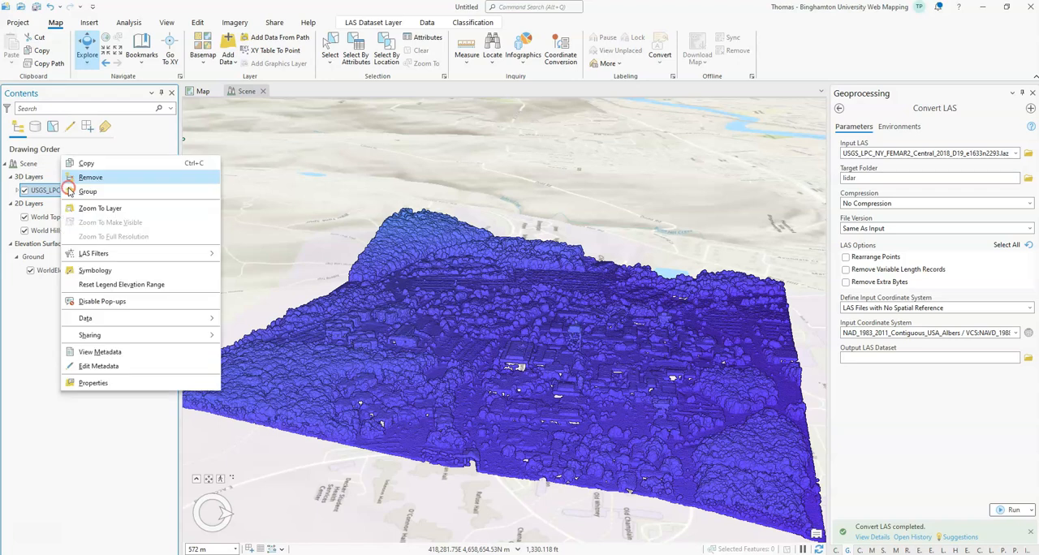
click(110, 272)
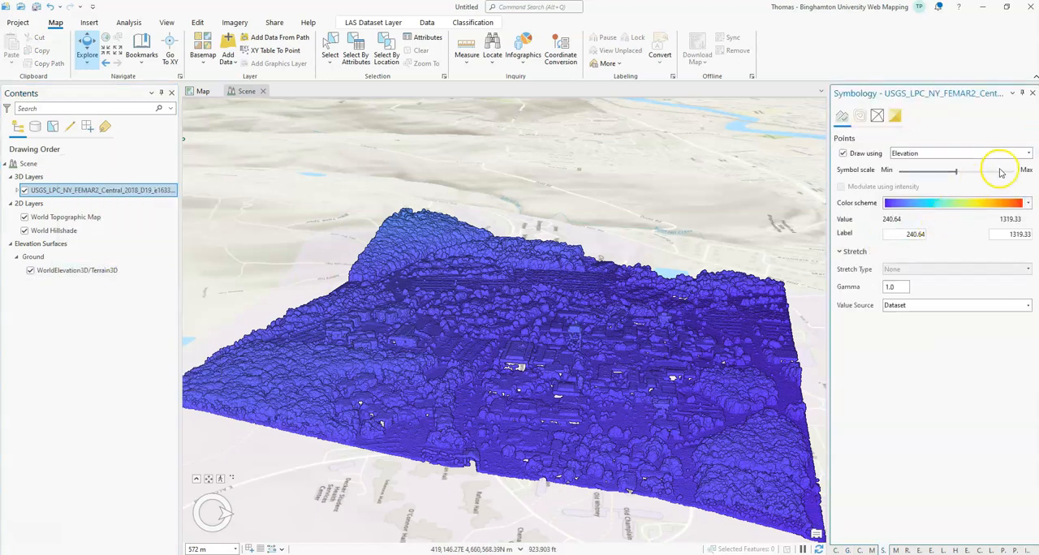
click(1029, 153)
click(918, 207)
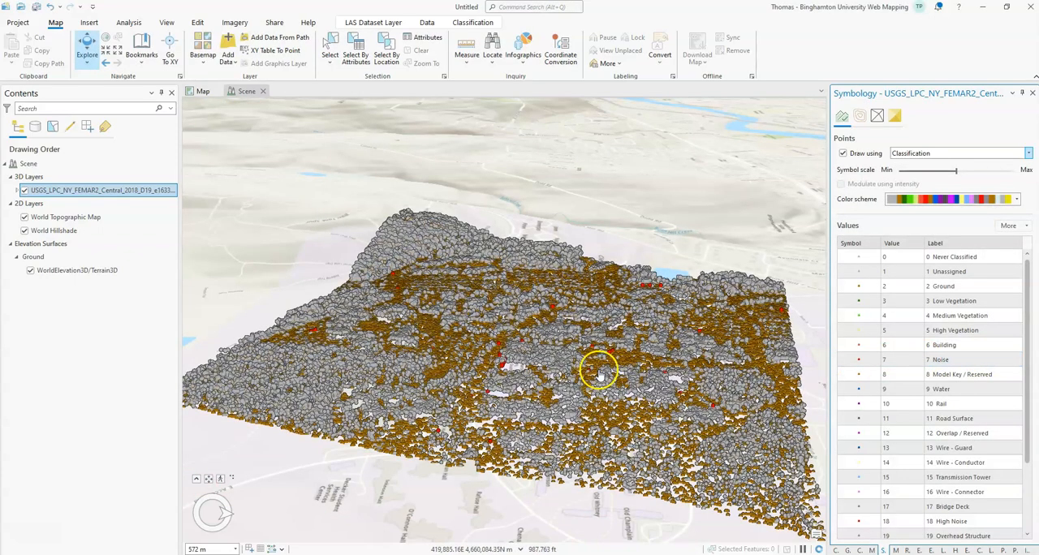
Examine the classified point cloud in the scene from several angles and distances.
middle_drag(598, 367, 587, 381)
middle_drag(581, 328, 550, 476)
scroll(549, 476, down, 1)
drag(550, 476, 542, 320)
middle_drag(541, 320, 570, 410)
middle_drag(488, 376, 422, 375)
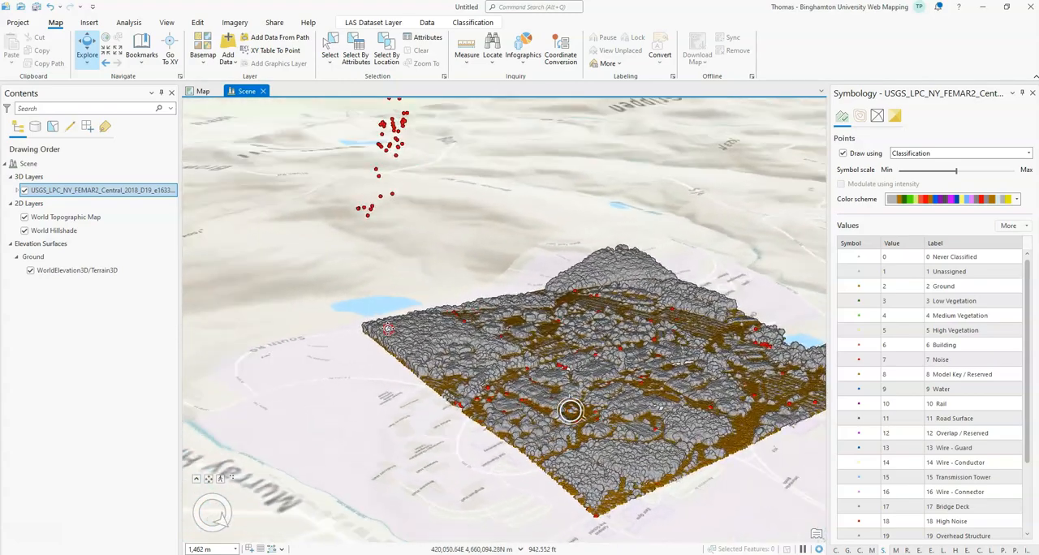
drag(460, 378, 363, 376)
scroll(492, 397, up, 3)
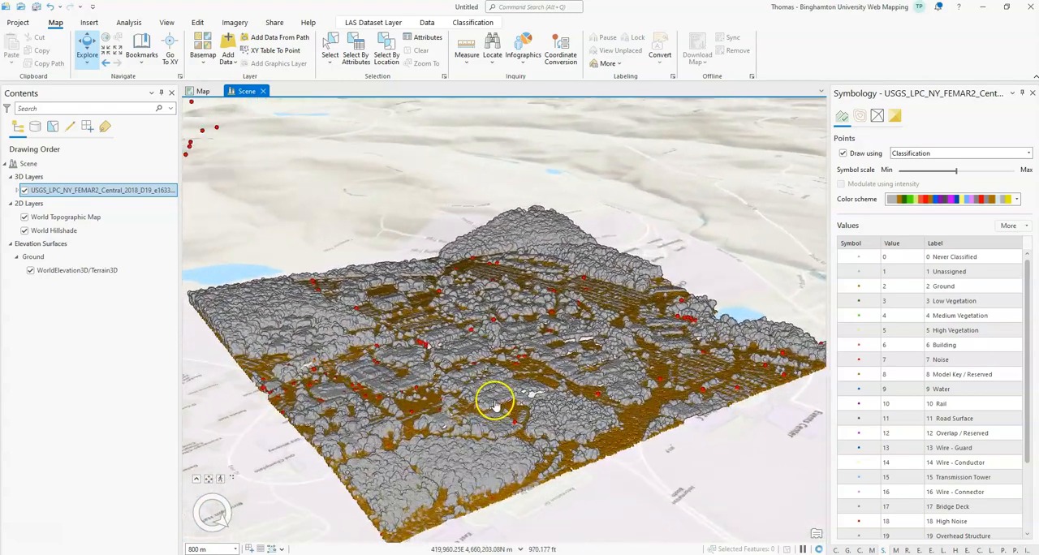